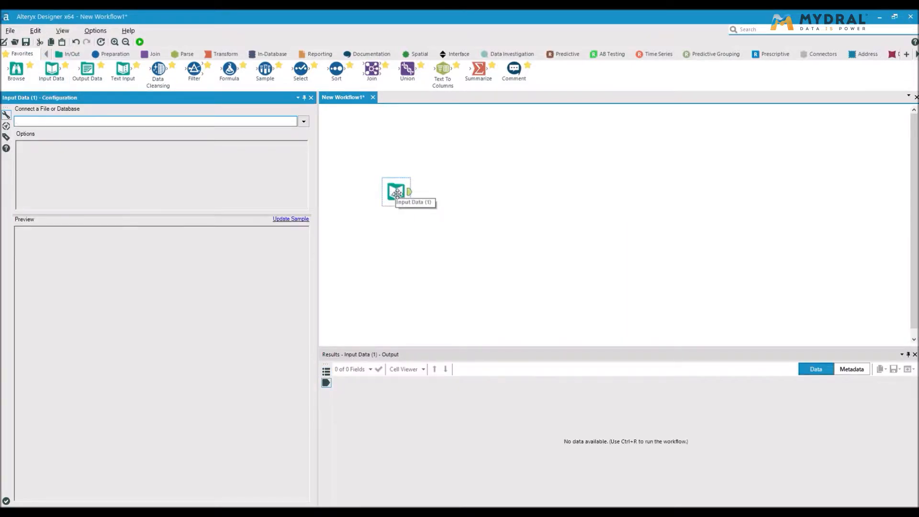
# Connect the Input Data tool to the recent SportUp-Data.xlsx file, load the Commande$ sheet and view the date columns in its preview.
pyautogui.click(304, 122)
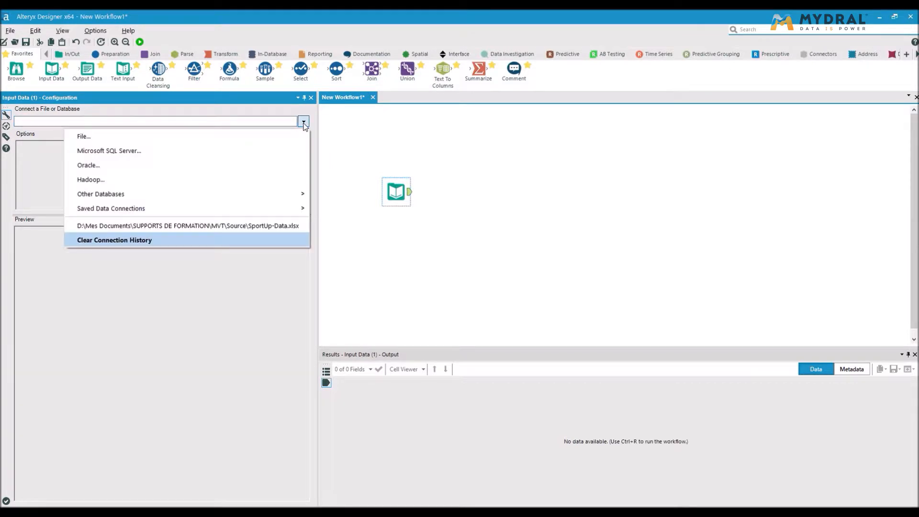
pyautogui.click(257, 224)
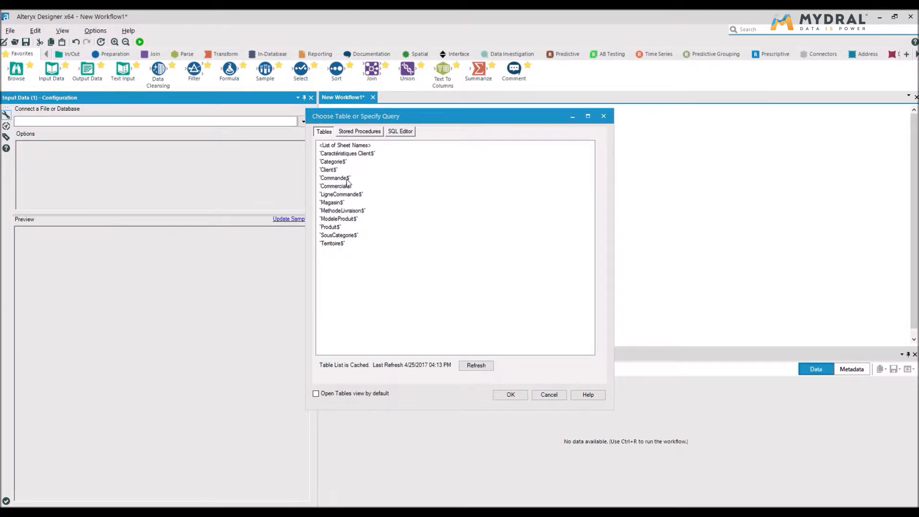
pyautogui.doubleClick(347, 180)
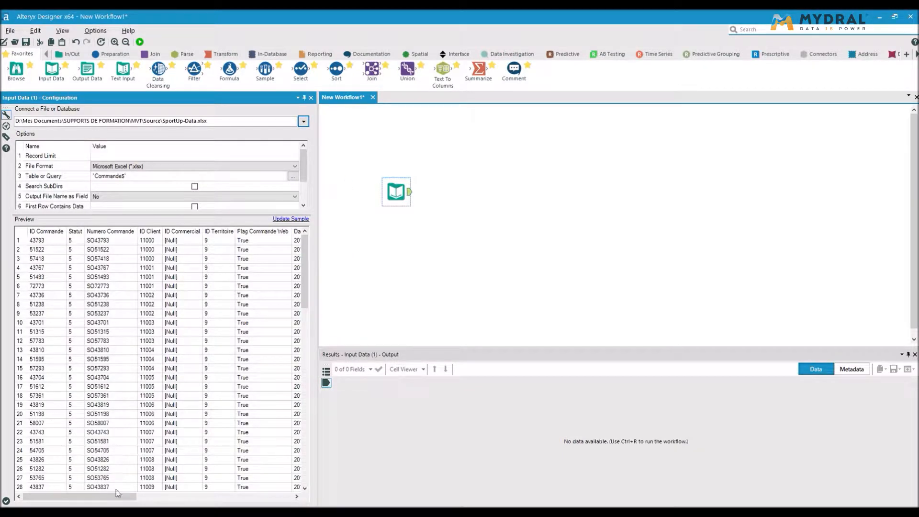
pyautogui.moveTo(102, 496); pyautogui.dragTo(175, 499)
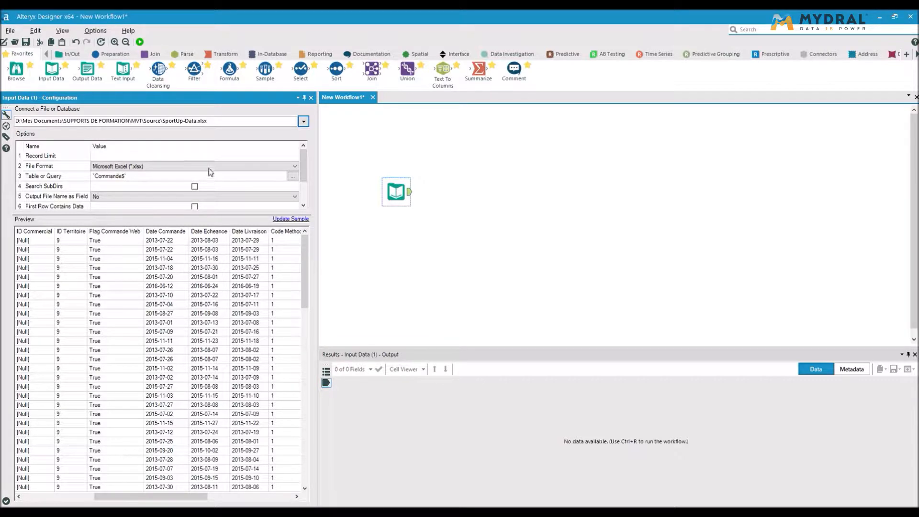
# Add a DateTime tool connected after the input, set to convert Date/Time format to string on the Date Commande field.
pyautogui.click(185, 56)
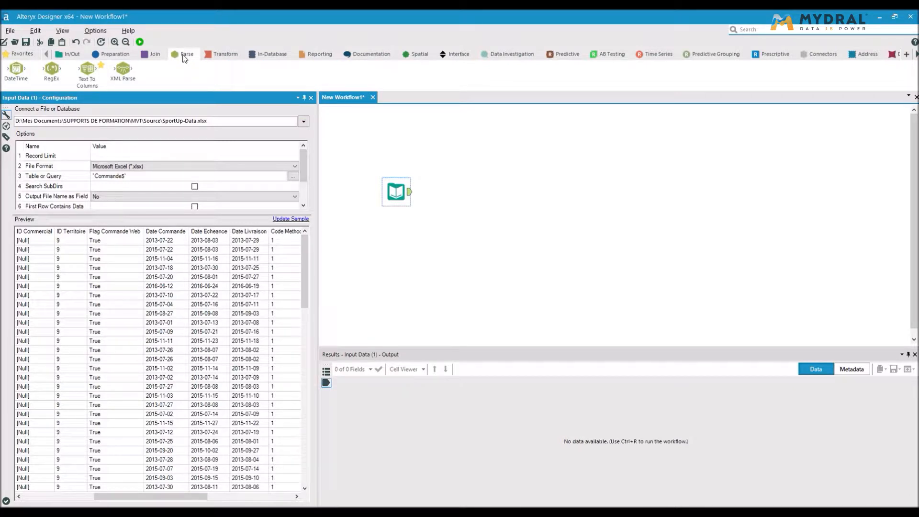
pyautogui.moveTo(16, 68); pyautogui.dragTo(457, 191)
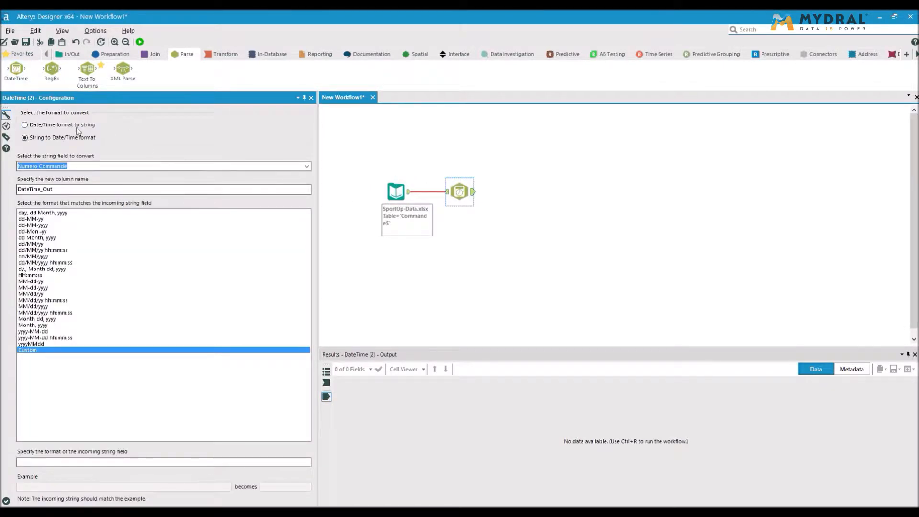
pyautogui.click(77, 126)
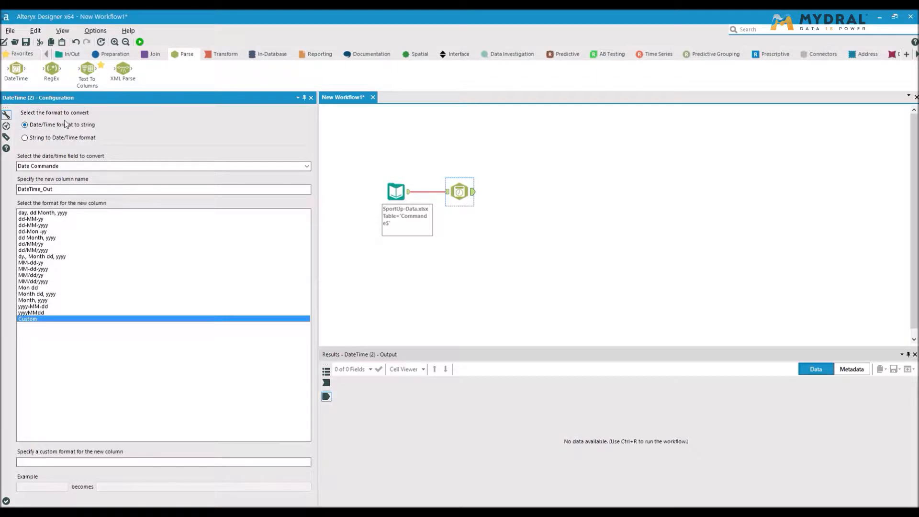
pyautogui.click(306, 166)
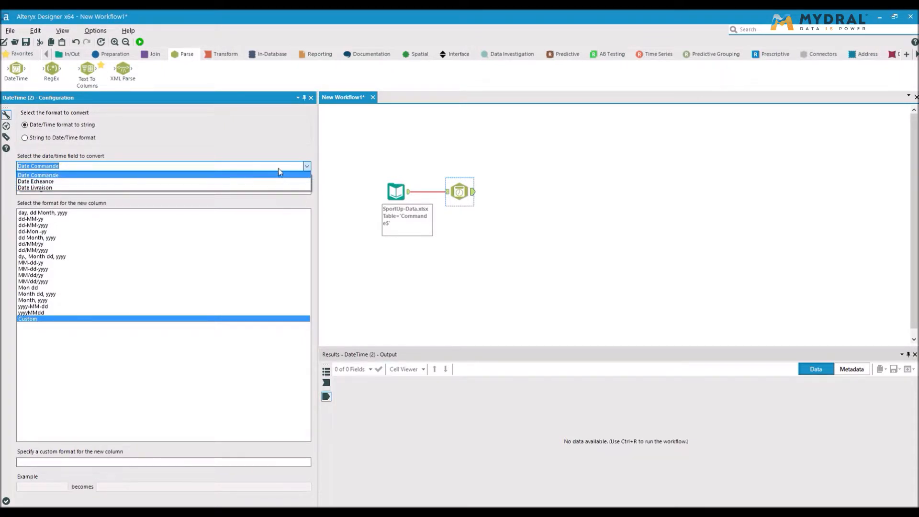
pyautogui.click(305, 176)
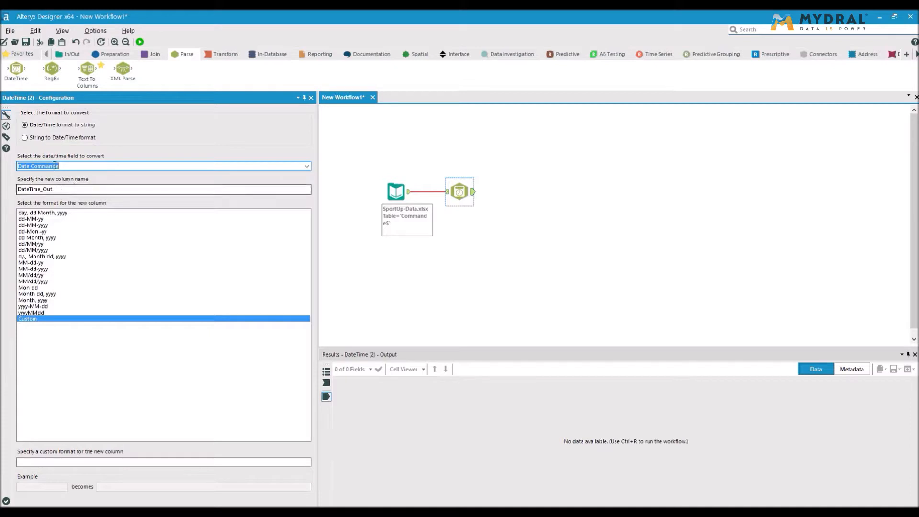
# Name the new column DateTime and choose the "day, dd Month, yyyy" format for it.
pyautogui.doubleClick(81, 187)
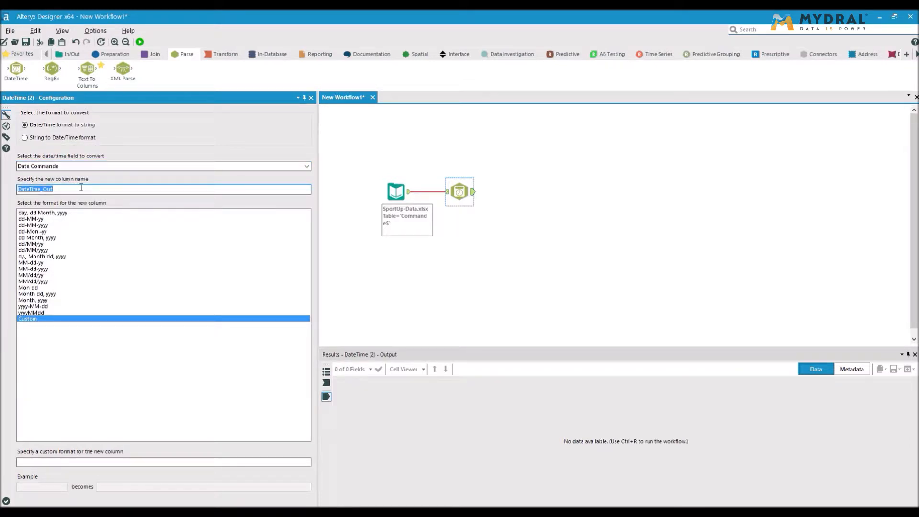
pyautogui.click(81, 188)
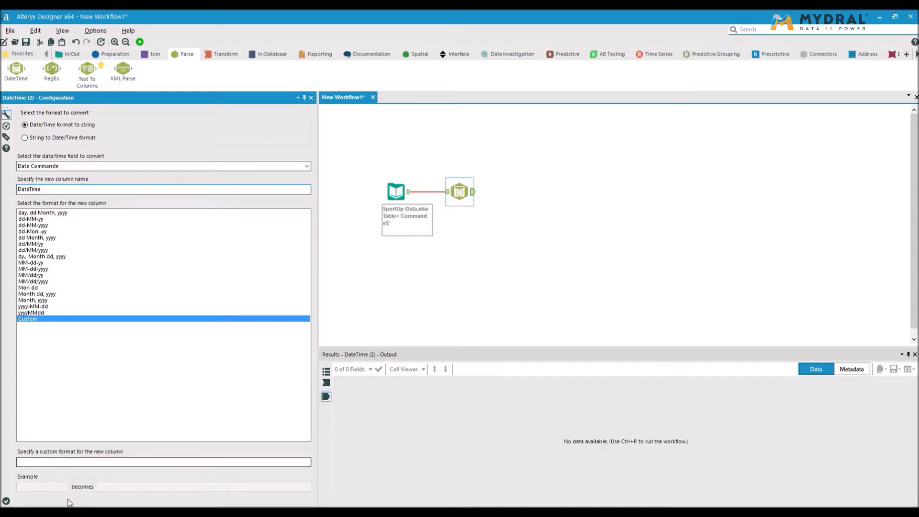
pyautogui.click(27, 213)
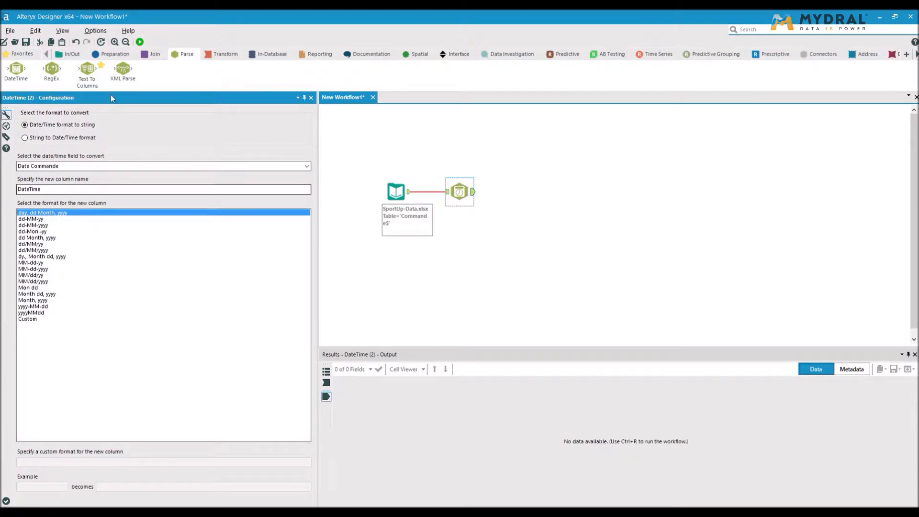
# Run the workflow and compare the DateTime output column with the original Date Commande values.
pyautogui.click(139, 42)
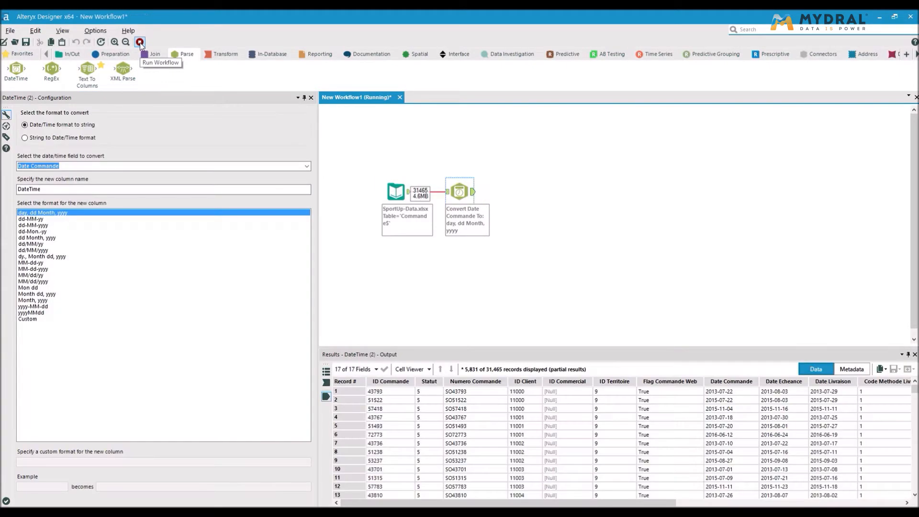
pyautogui.click(528, 287)
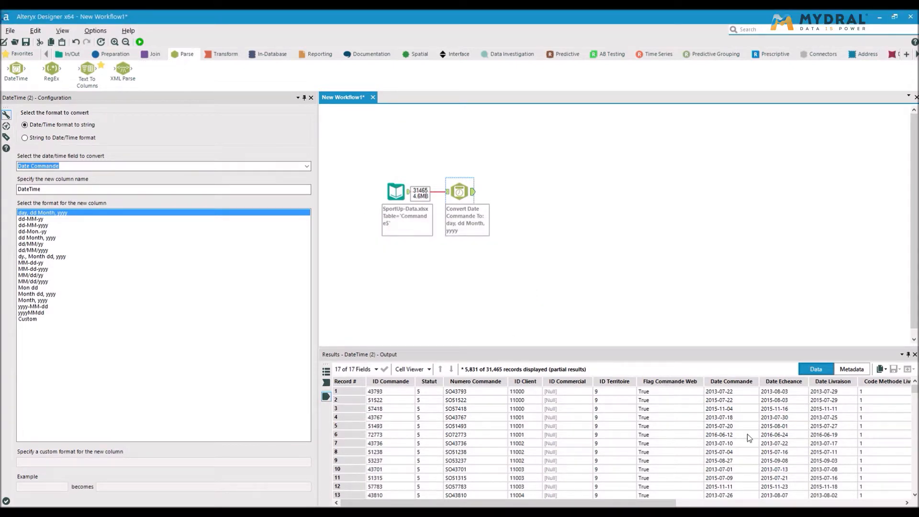
pyautogui.hscroll(5, 755, 428)
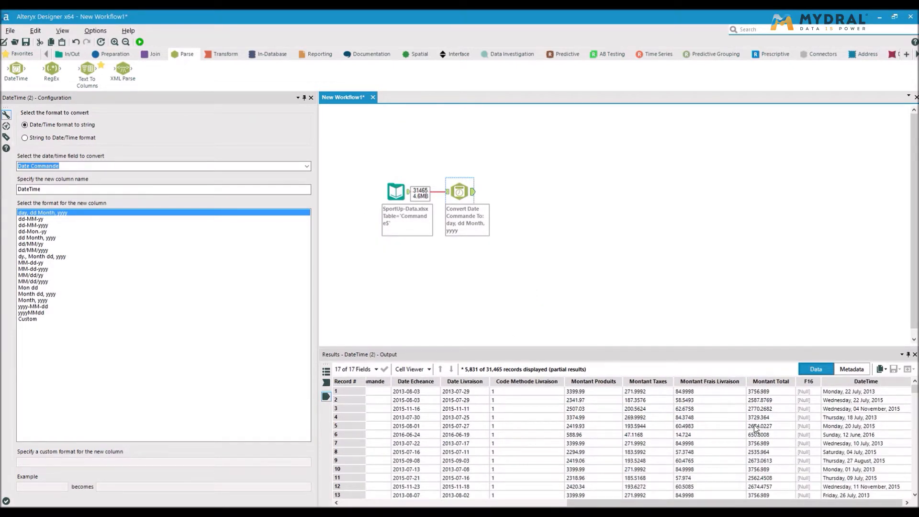
pyautogui.hscroll(-2, 391, 428)
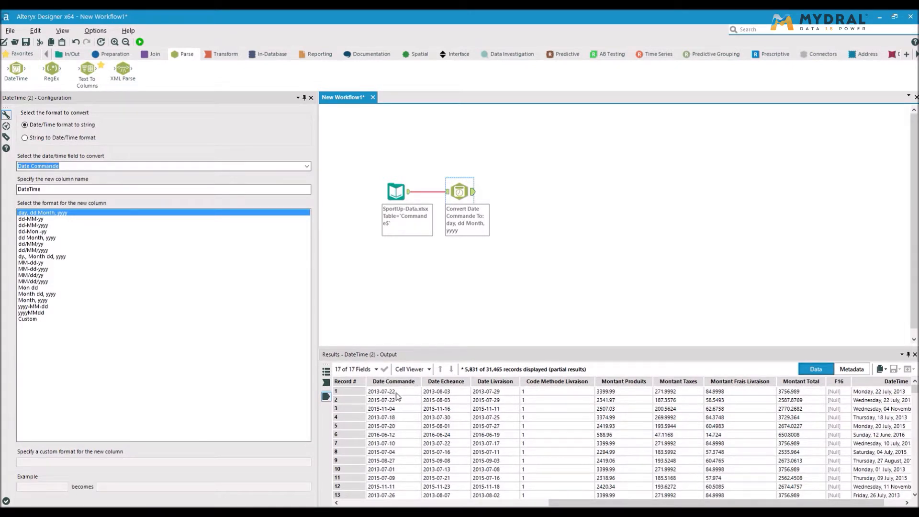
pyautogui.hscroll(1, 835, 441)
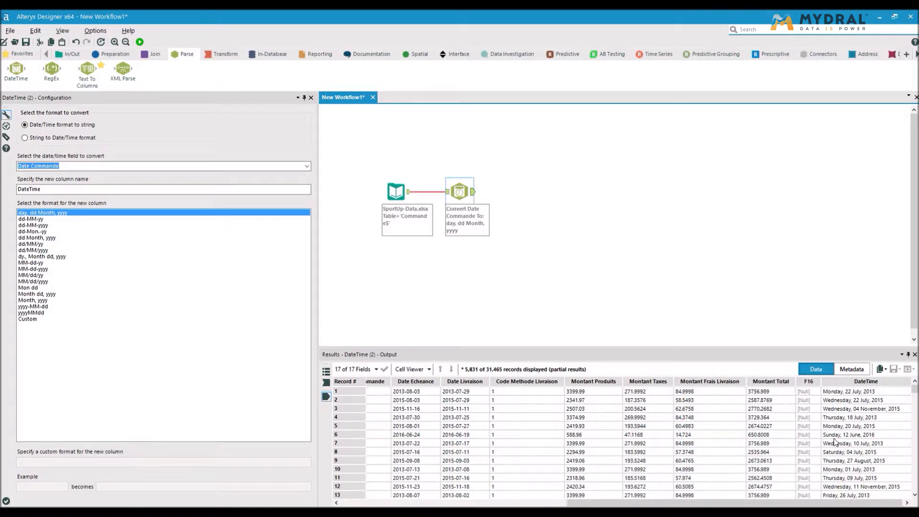
pyautogui.click(869, 392)
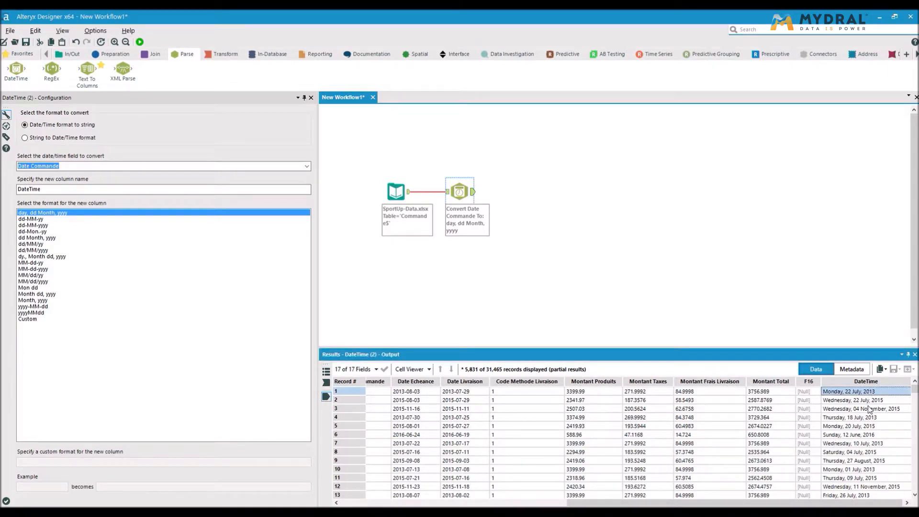
pyautogui.click(869, 400)
pyautogui.click(866, 434)
pyautogui.scroll(-1, 865, 433)
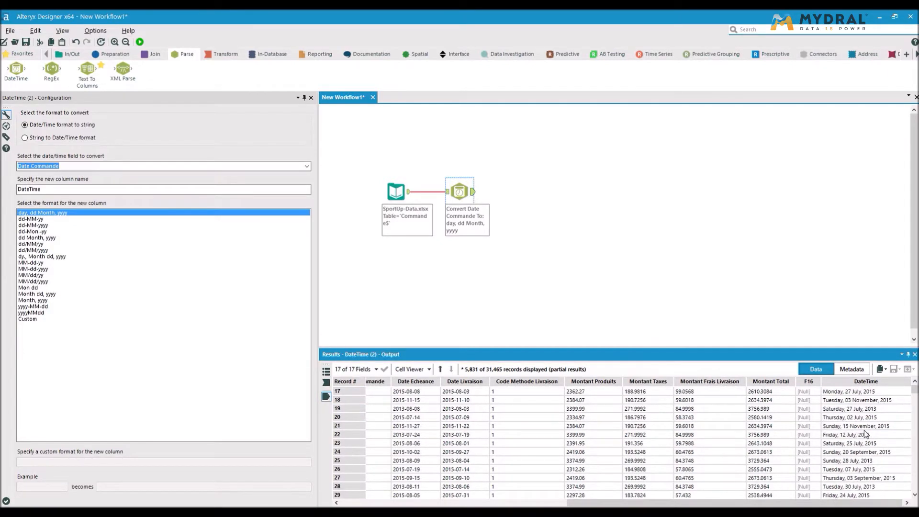
pyautogui.scroll(1, 866, 433)
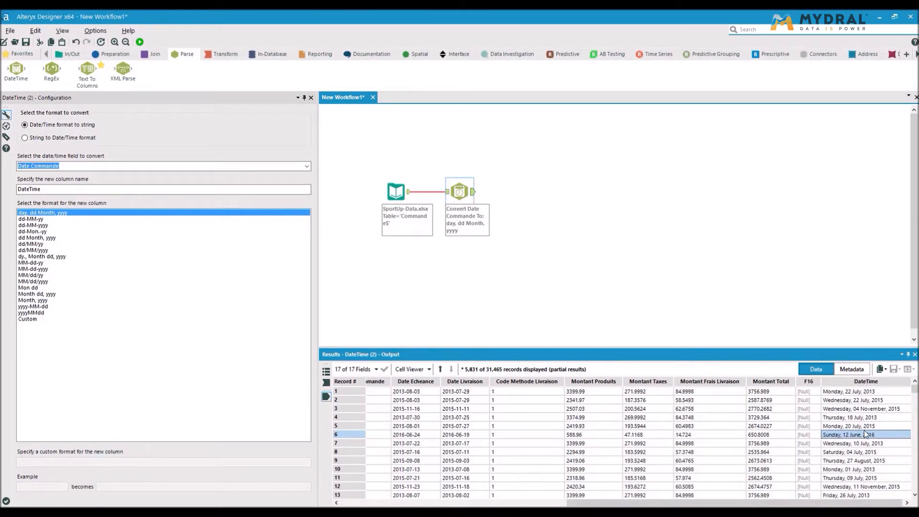
pyautogui.hscroll(-3, 845, 445)
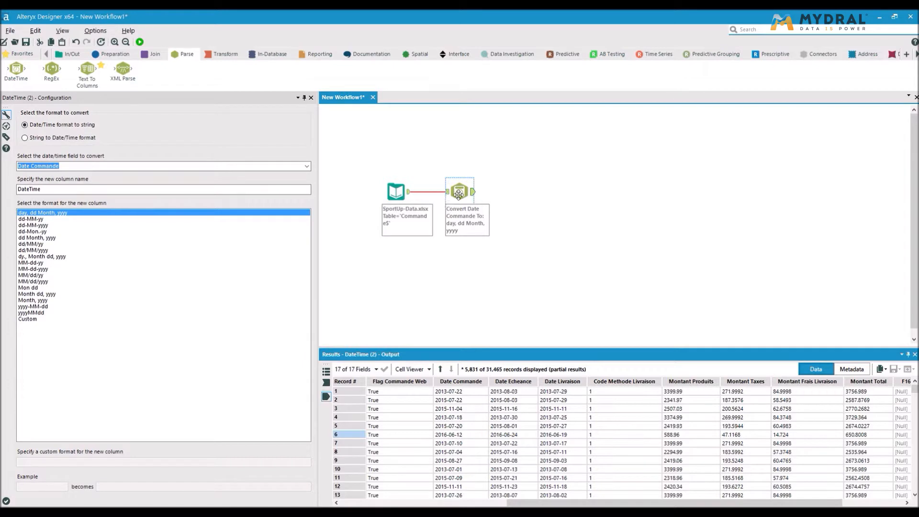
# Change the DateTime tool's output to a custom format of yyyy-MM-dd,day.
pyautogui.click(458, 193)
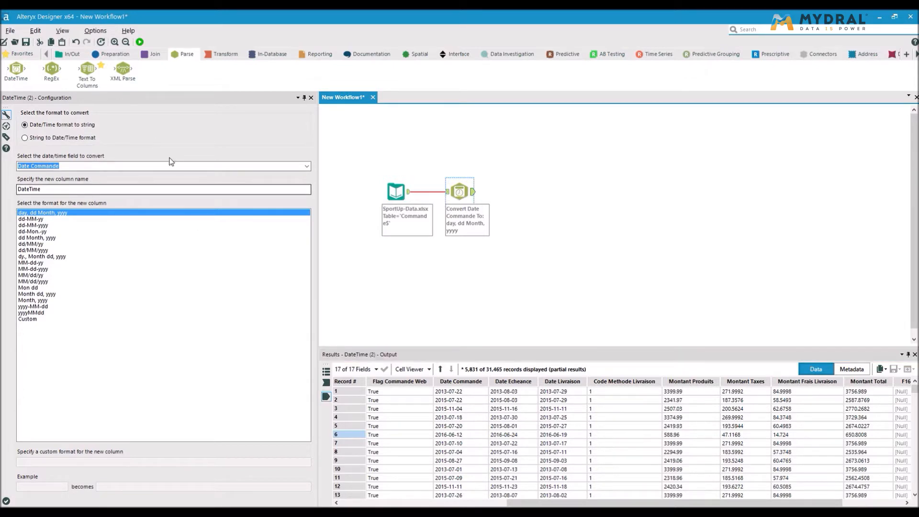
pyautogui.click(51, 326)
pyautogui.click(32, 318)
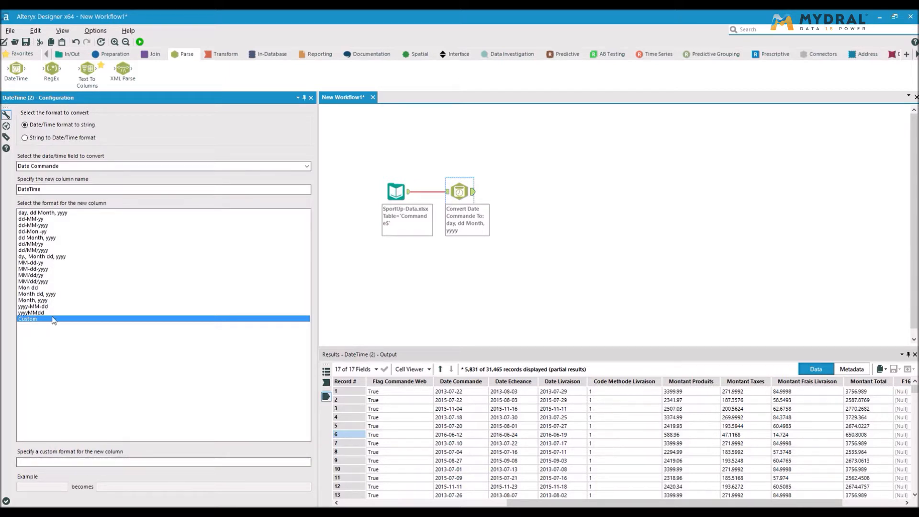
pyautogui.click(34, 462)
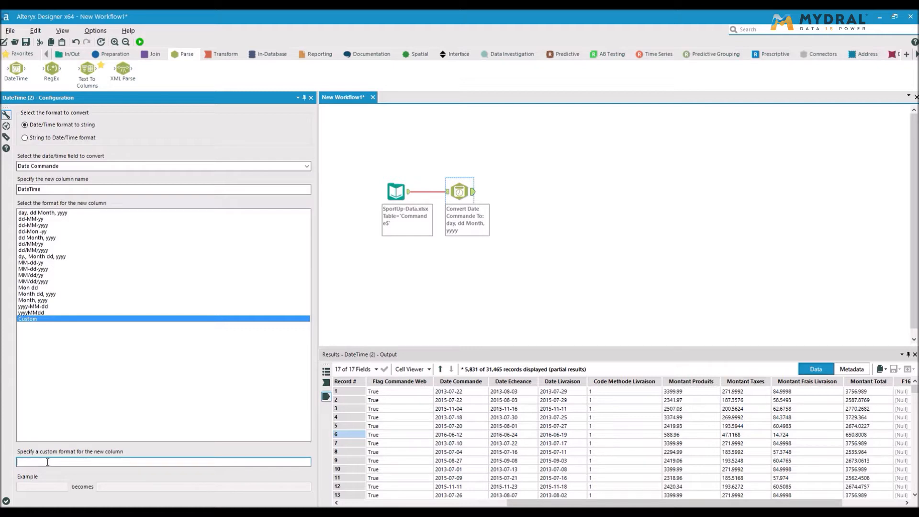
pyautogui.write('yyyy-MM-dd,da')
pyautogui.write('y')
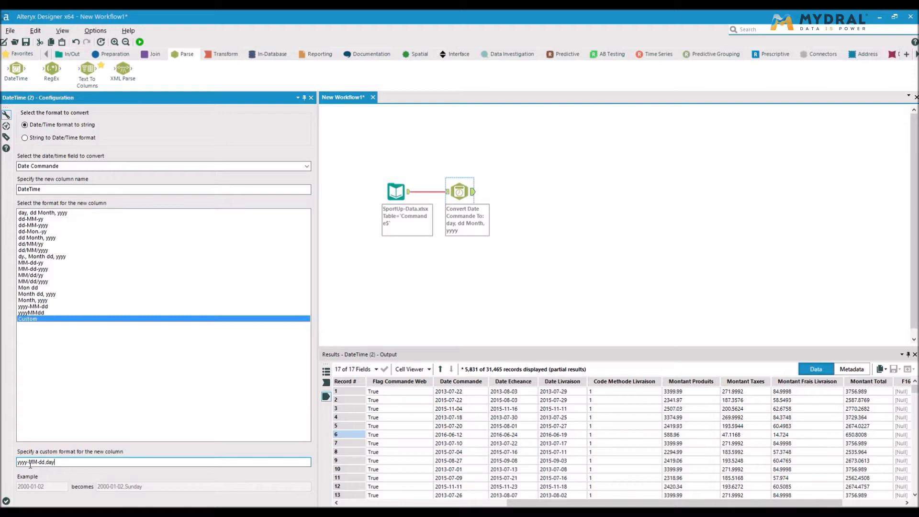
# Rerun the workflow with the custom date format and check the values in the DateTime output column.
pyautogui.click(139, 42)
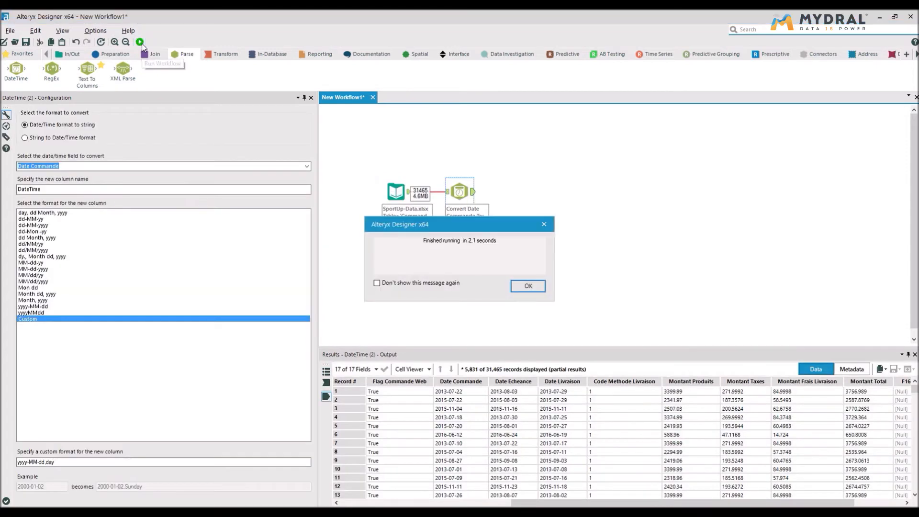
pyautogui.click(519, 286)
pyautogui.hscroll(3, 632, 432)
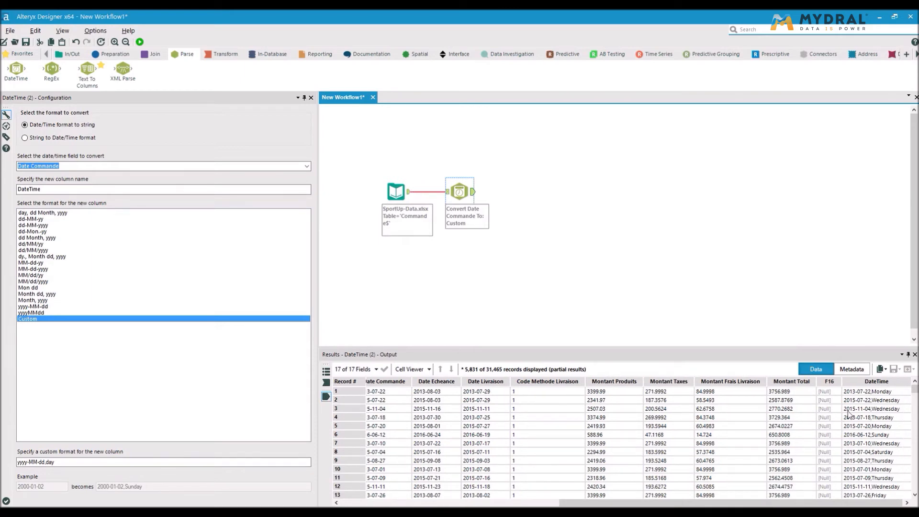
pyautogui.click(872, 400)
pyautogui.scroll(-7, 872, 407)
pyautogui.scroll(-5, 872, 407)
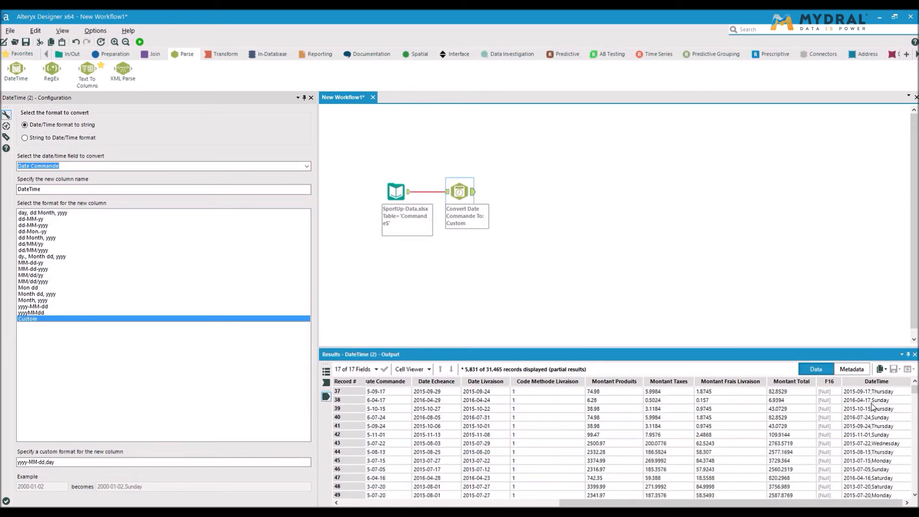